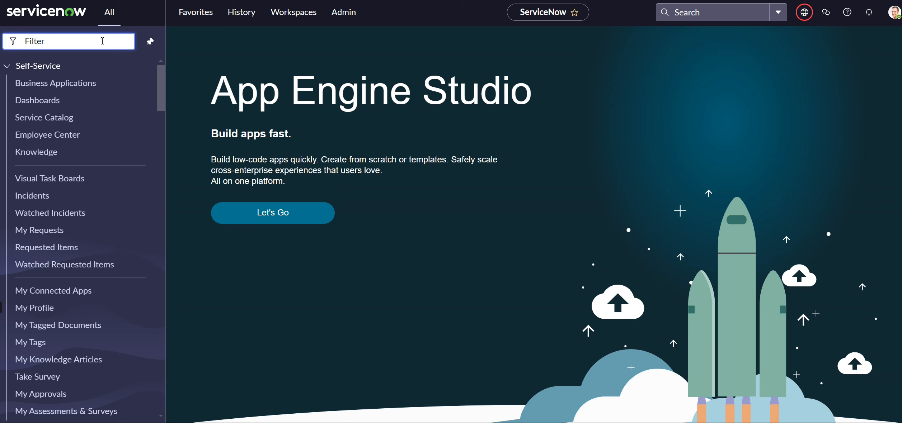
Step: Create a new report and name it "Weekly report of open incidents"
{"action": "type", "text": "reports"}
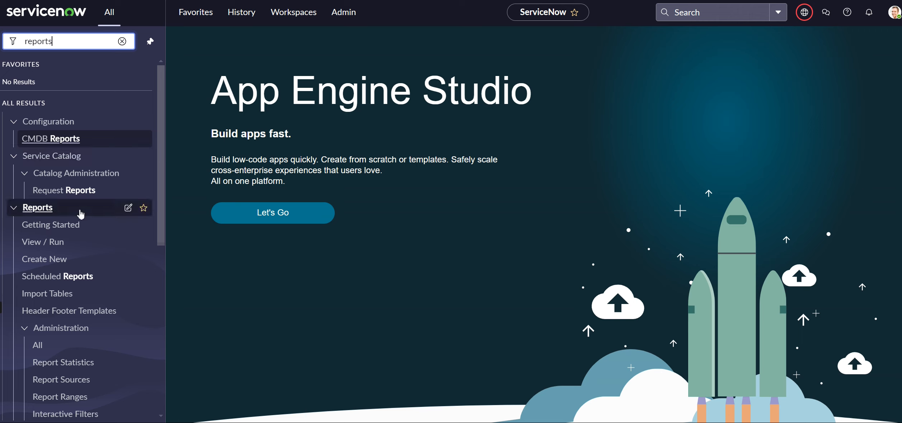
{"action": "left_click", "coordinate": [52, 266]}
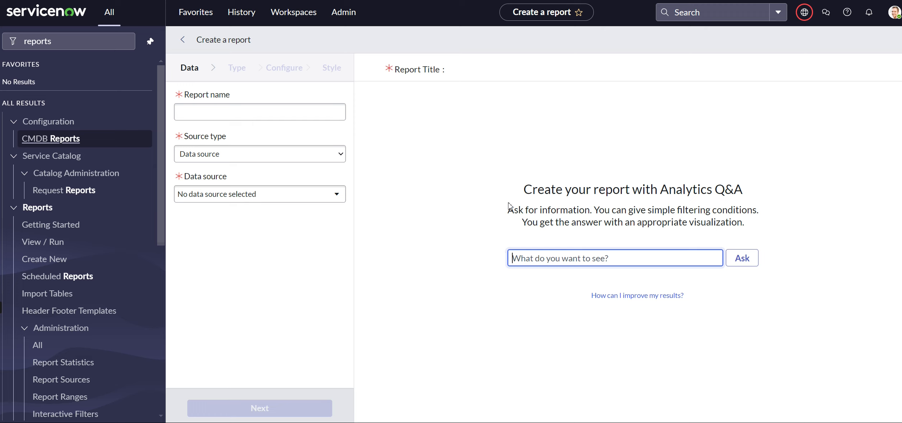
{"action": "left_click", "coordinate": [285, 112]}
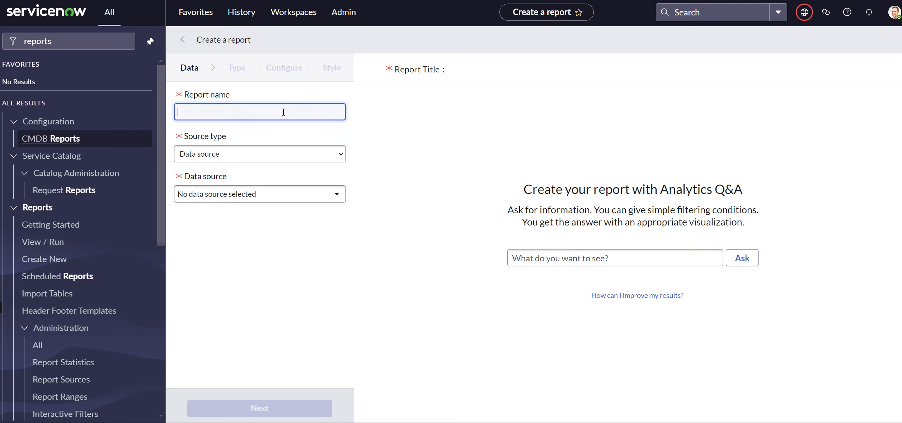
{"action": "type", "text": "Weekly report of"}
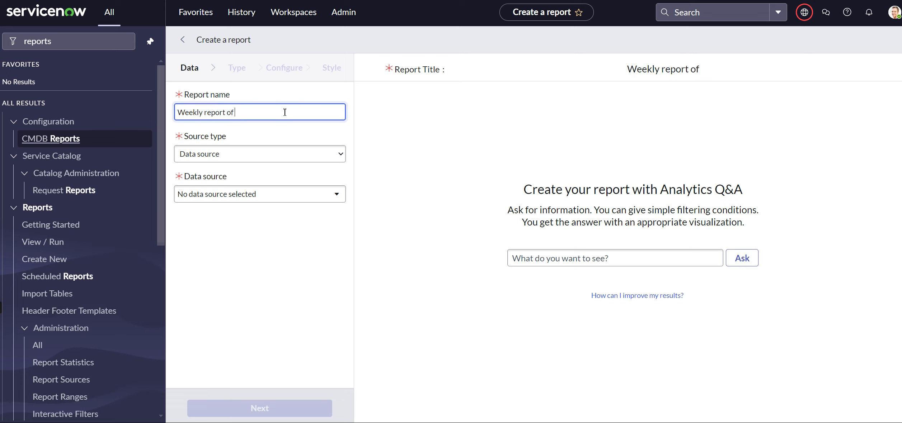
{"action": "type", "text": " open incidents"}
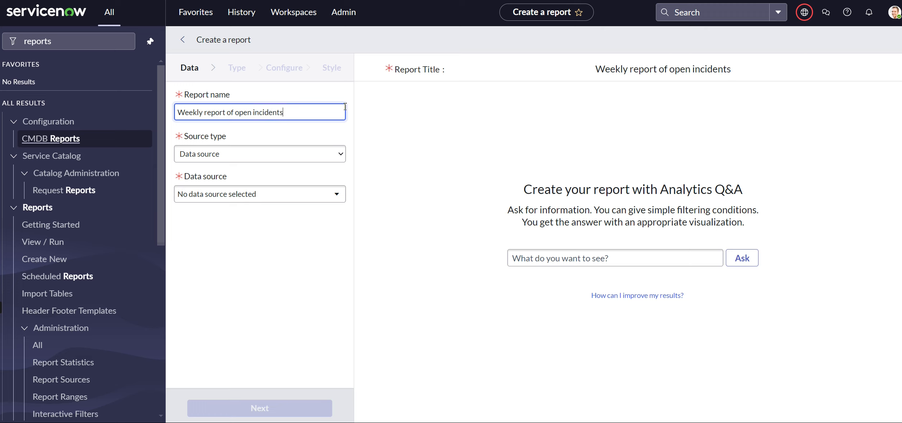
Step: Set the report's source type to Table and select the Incident [incident] table as its source
{"action": "left_click", "coordinate": [292, 162]}
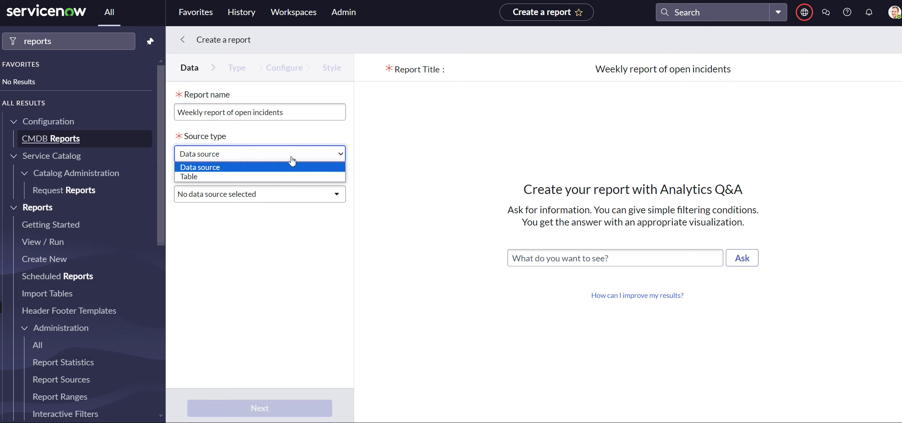
{"action": "left_click", "coordinate": [274, 175]}
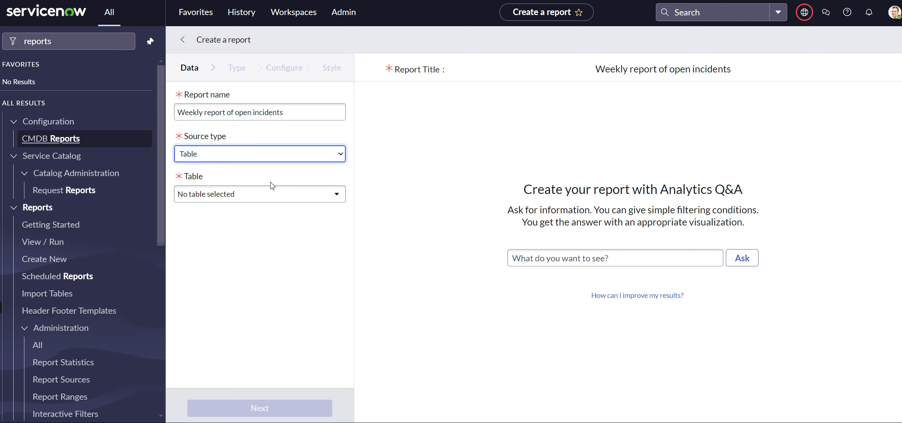
{"action": "left_click", "coordinate": [262, 199]}
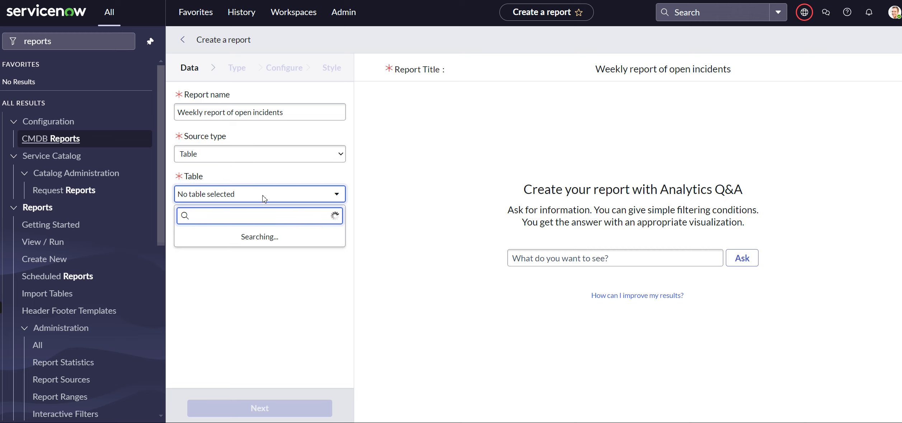
{"action": "type", "text": "[incident]"}
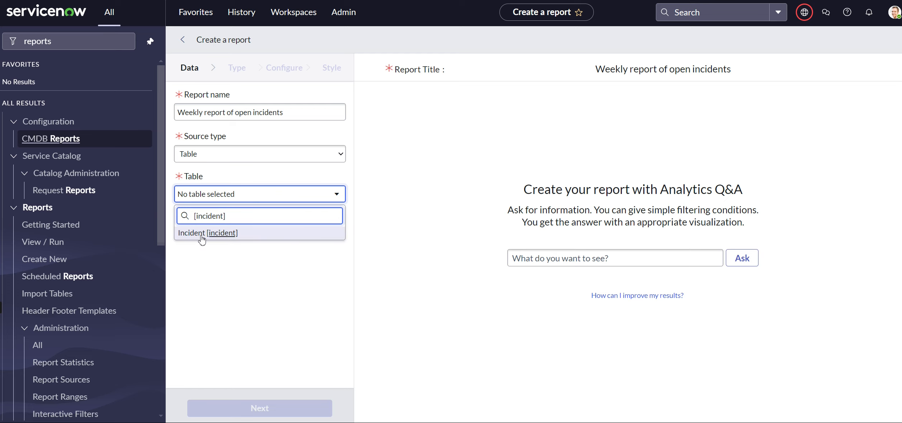
{"action": "left_click", "coordinate": [201, 236]}
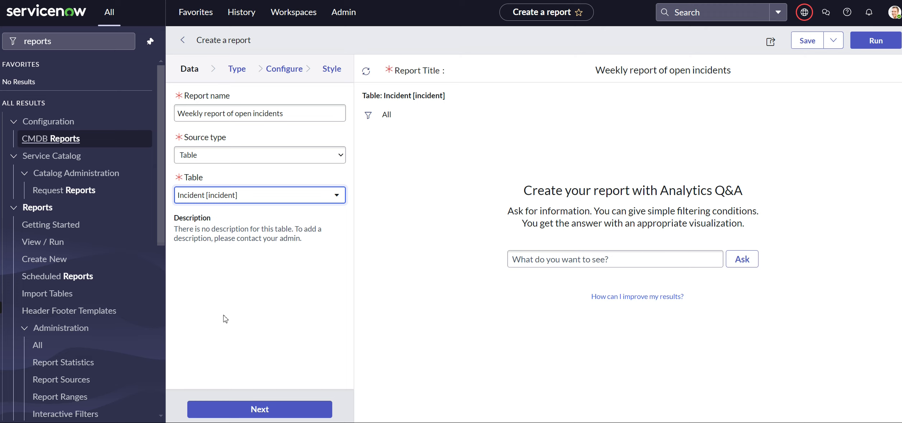
Step: Add an incident filter condition requiring Active is true
{"action": "left_click", "coordinate": [368, 115]}
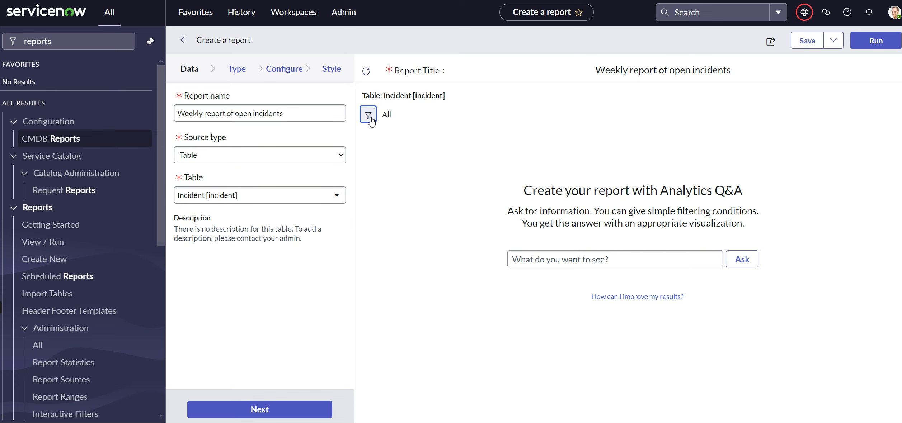
{"action": "left_click", "coordinate": [441, 193]}
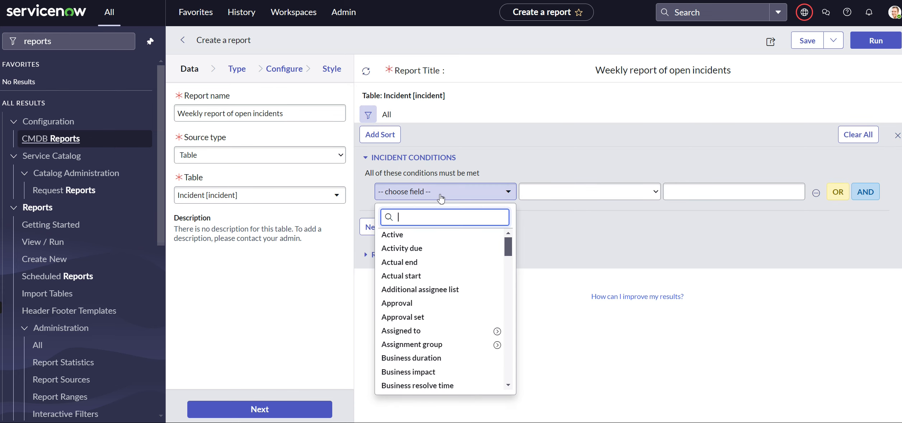
{"action": "type", "text": "act"}
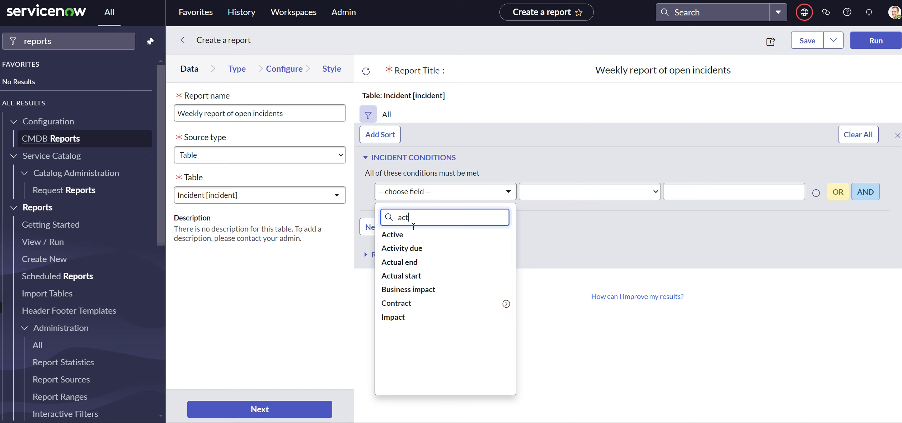
{"action": "left_click", "coordinate": [480, 234]}
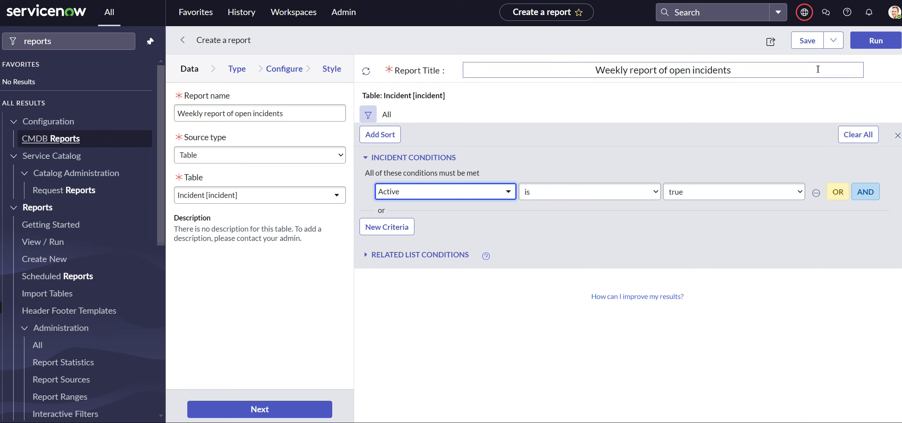
Step: Check that the report uses the list visualization, then run it and save it
{"action": "left_click", "coordinate": [240, 76]}
{"action": "scroll", "coordinate": [250, 236], "scroll_direction": "down", "scroll_amount": 15}
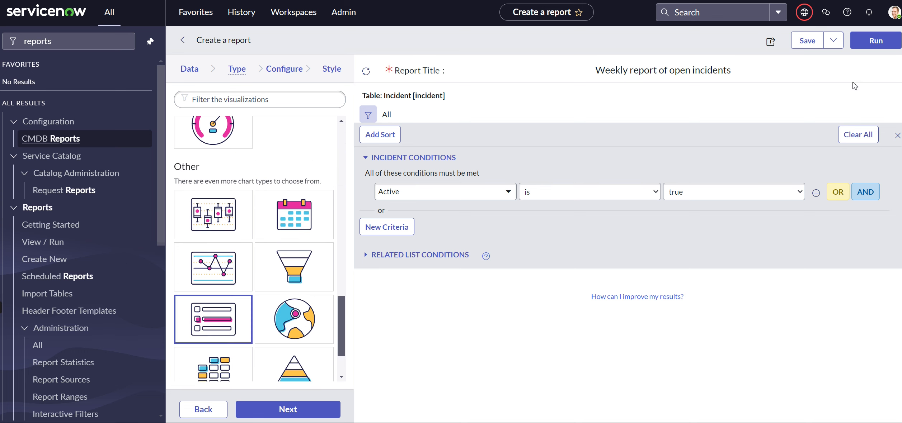
{"action": "left_click", "coordinate": [870, 43]}
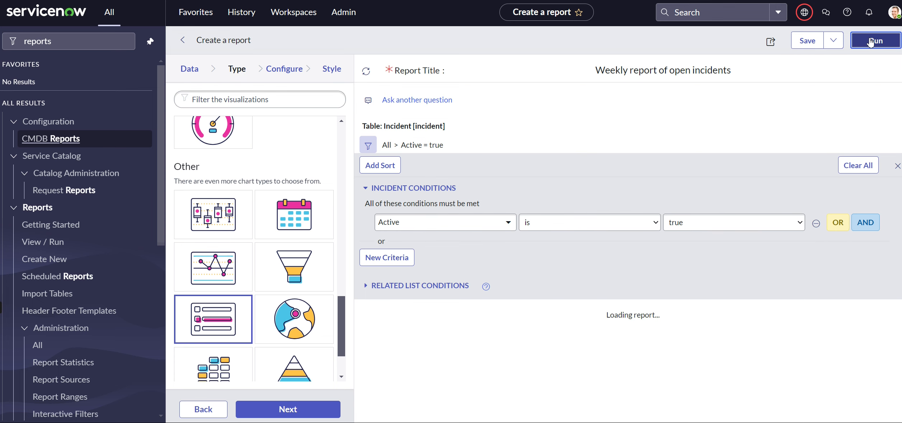
{"action": "scroll", "coordinate": [748, 231], "scroll_direction": "down", "scroll_amount": 3}
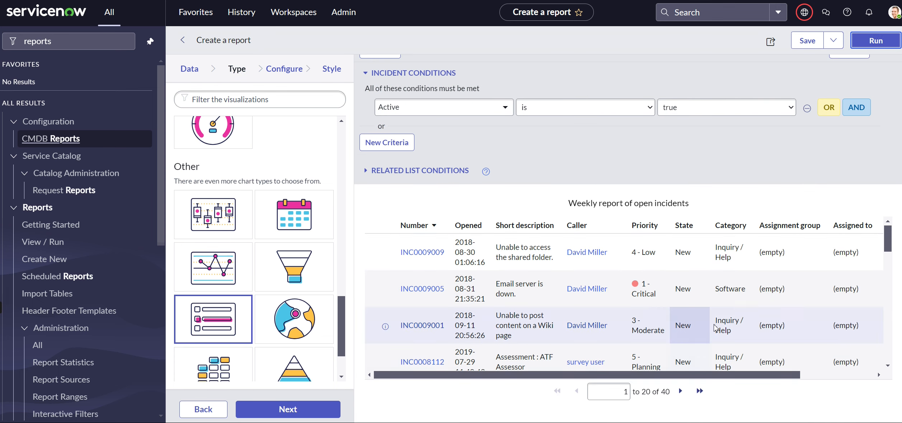
{"action": "scroll", "coordinate": [767, 325], "scroll_direction": "up", "scroll_amount": 2}
{"action": "scroll", "coordinate": [766, 326], "scroll_direction": "up", "scroll_amount": 1}
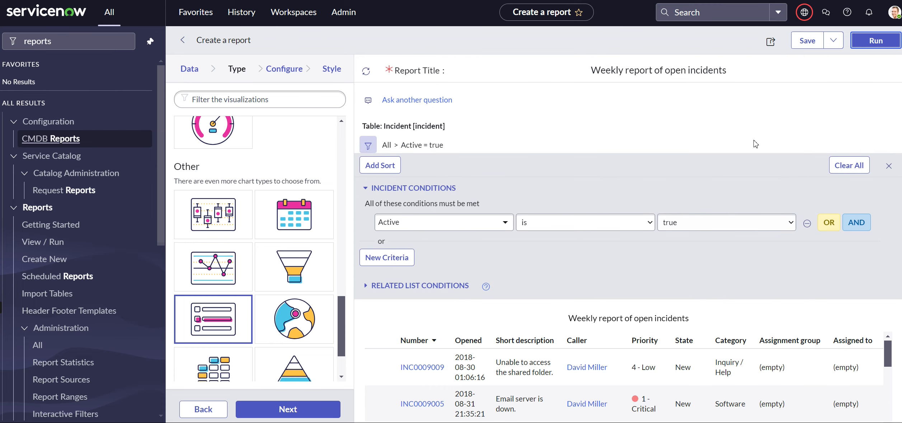
{"action": "left_click", "coordinate": [803, 46]}
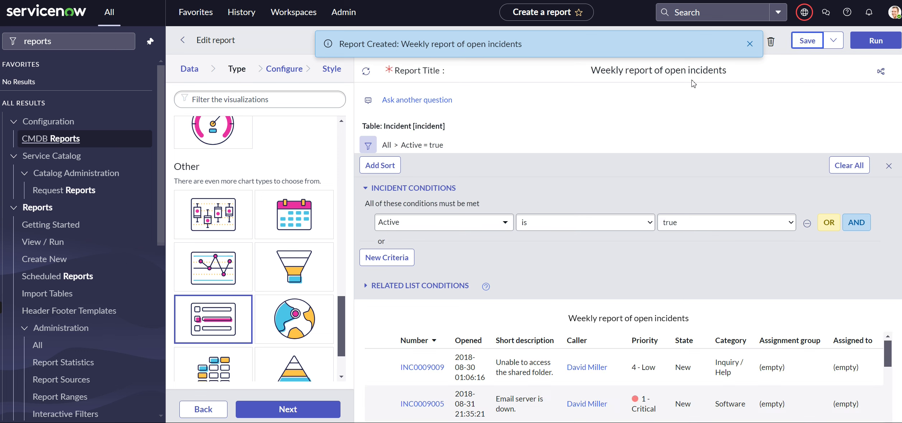
{"action": "left_click", "coordinate": [750, 44]}
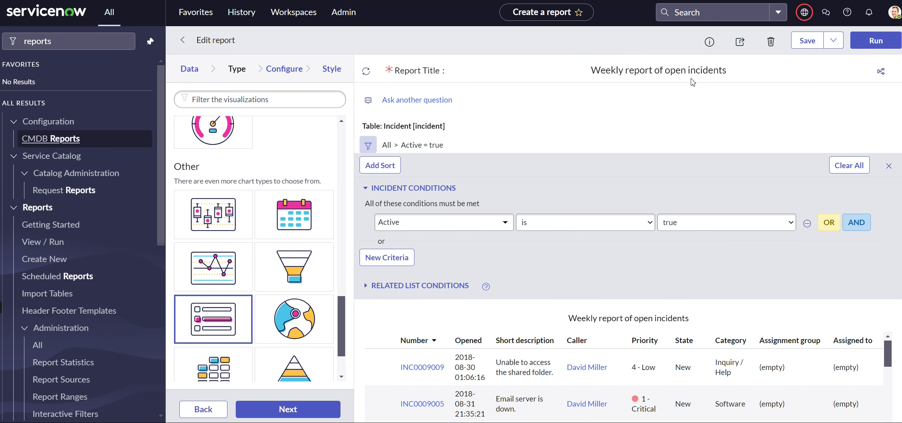
Step: Remove the Updated and Updated by columns from the report and save the change
{"action": "left_click_drag", "start_coordinate": [736, 70], "coordinate": [589, 68]}
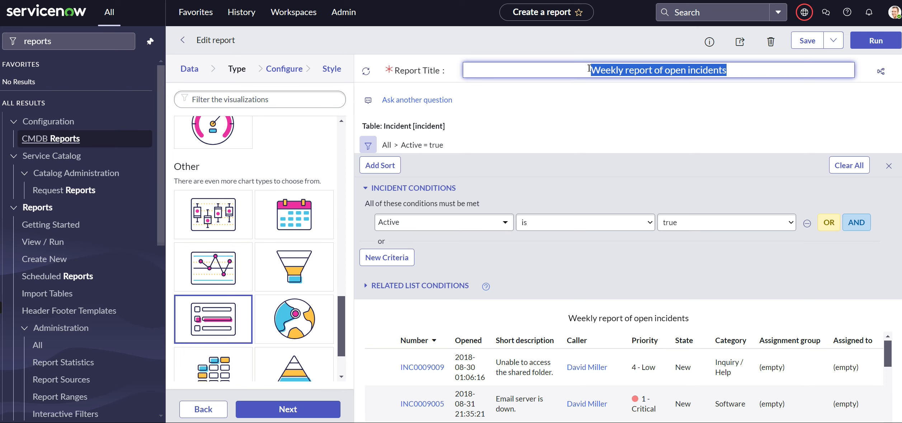
{"action": "left_click", "coordinate": [273, 70]}
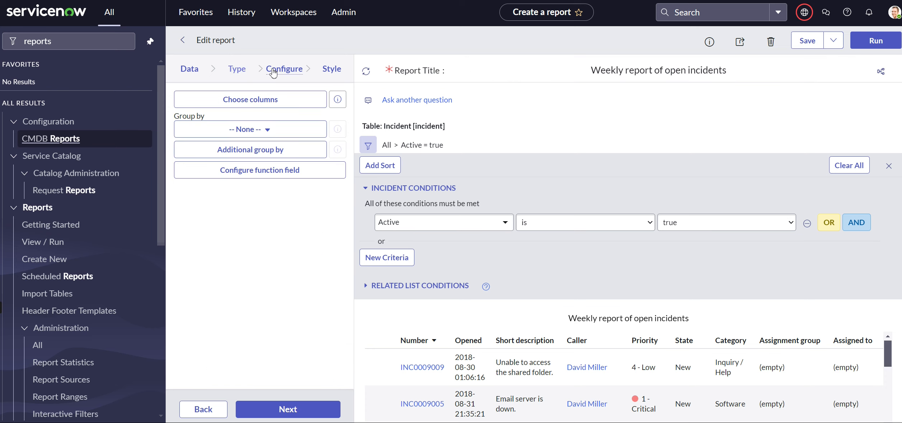
{"action": "left_click", "coordinate": [253, 102]}
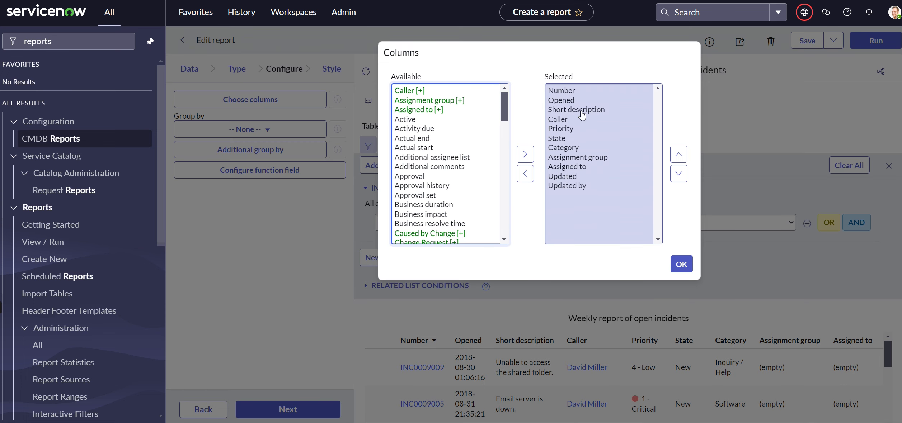
{"action": "double_click", "coordinate": [587, 176]}
{"action": "left_click", "coordinate": [588, 178]}
{"action": "double_click", "coordinate": [587, 177]}
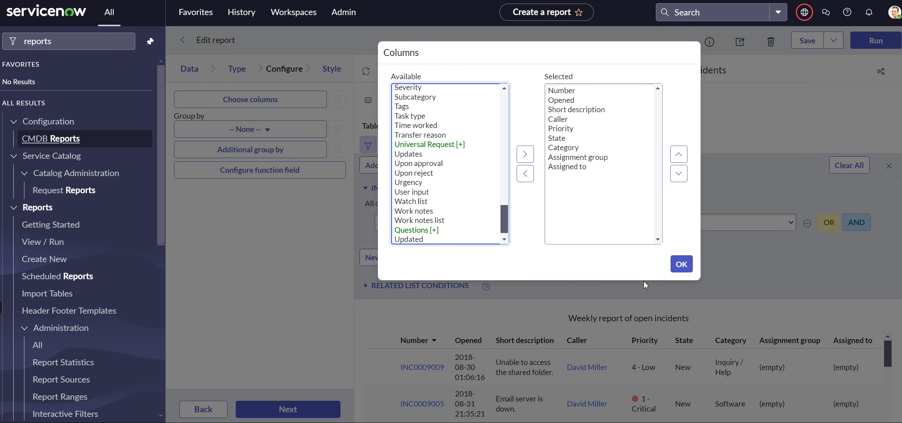
{"action": "left_click", "coordinate": [681, 265]}
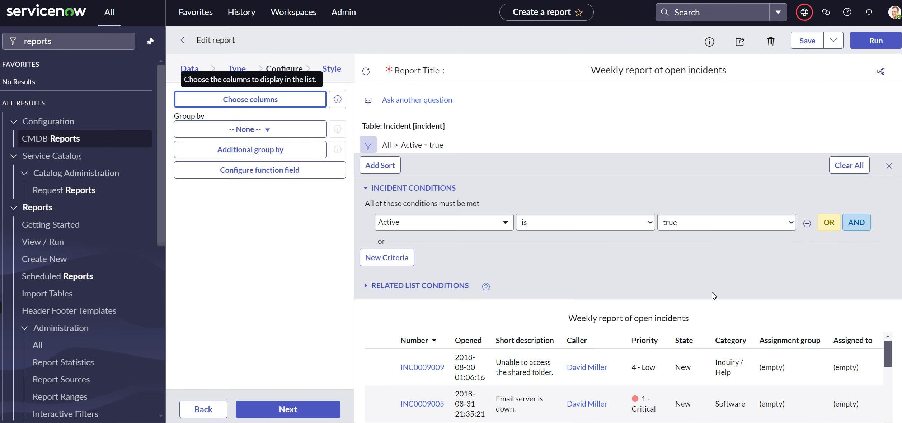
{"action": "left_click", "coordinate": [807, 43]}
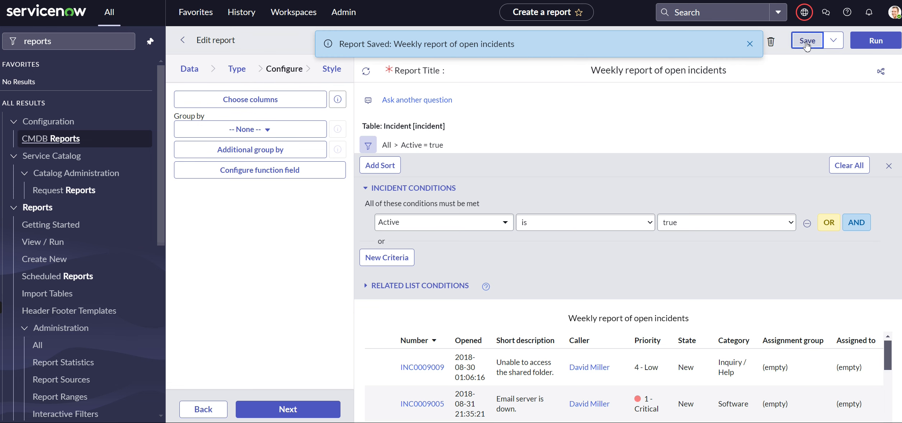
{"action": "left_click", "coordinate": [749, 44]}
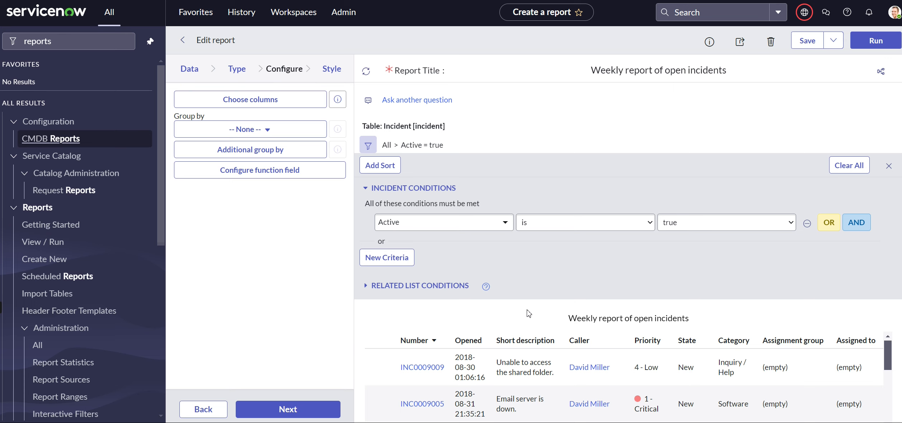
{"action": "scroll", "coordinate": [528, 313], "scroll_direction": "down", "scroll_amount": 3}
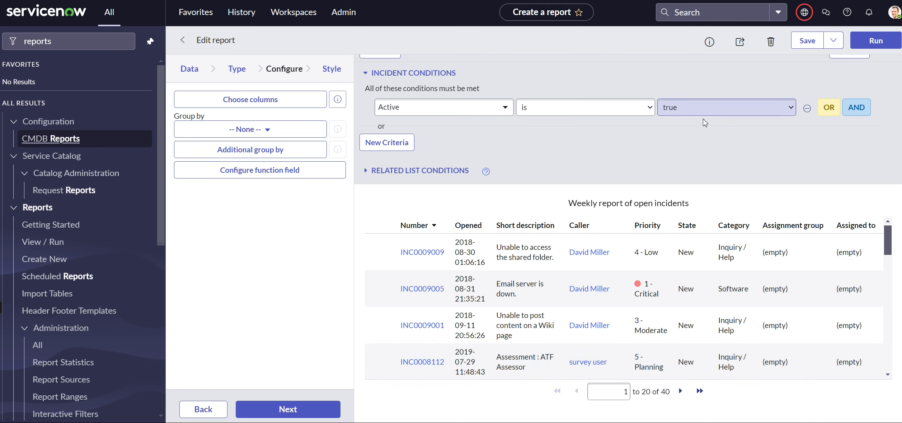
Step: Find and open the Scheduled Reports list from the application navigator
{"action": "left_click", "coordinate": [81, 45]}
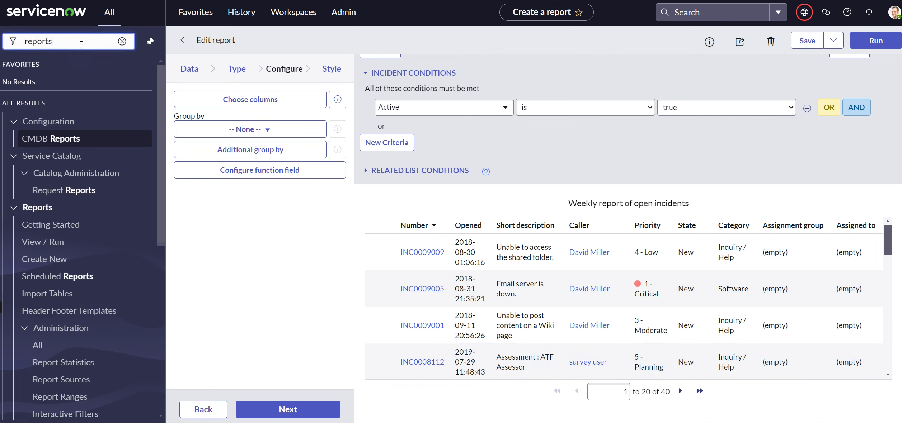
{"action": "left_click", "coordinate": [122, 41]}
{"action": "type", "text": "schedule"}
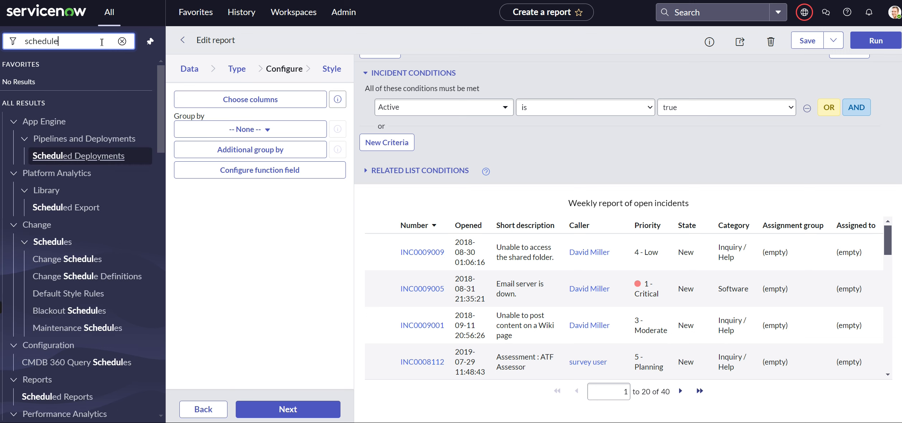
{"action": "type", "text": "d re"}
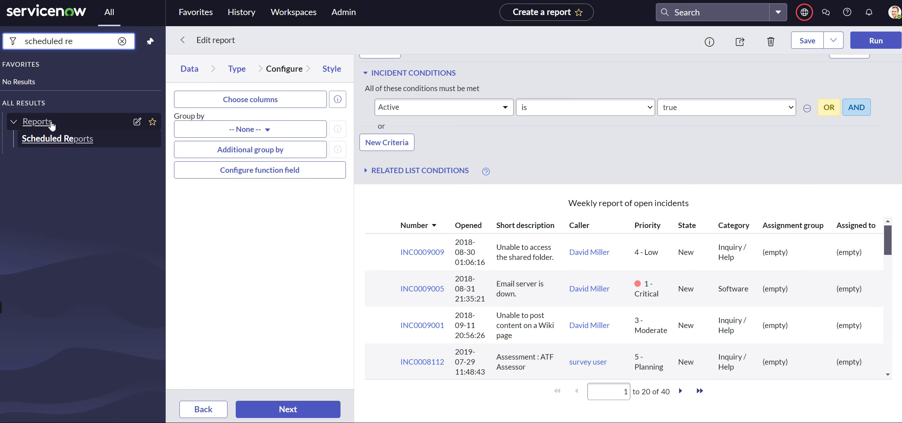
{"action": "left_click", "coordinate": [54, 142]}
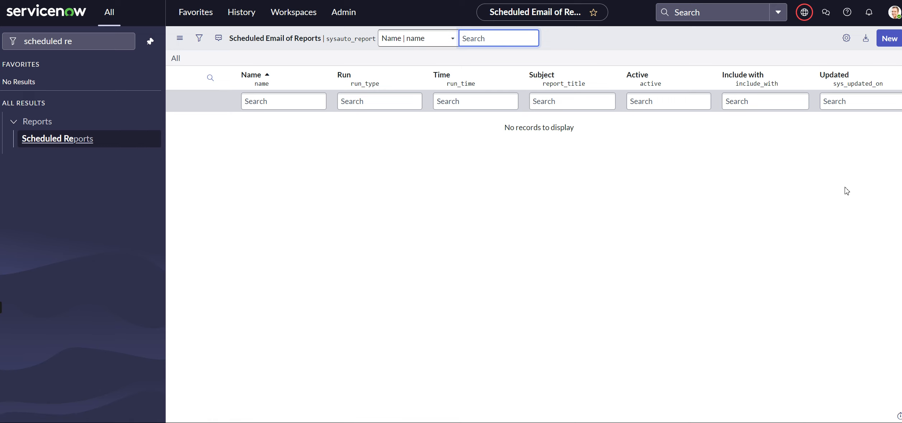
{"action": "left_click", "coordinate": [883, 43]}
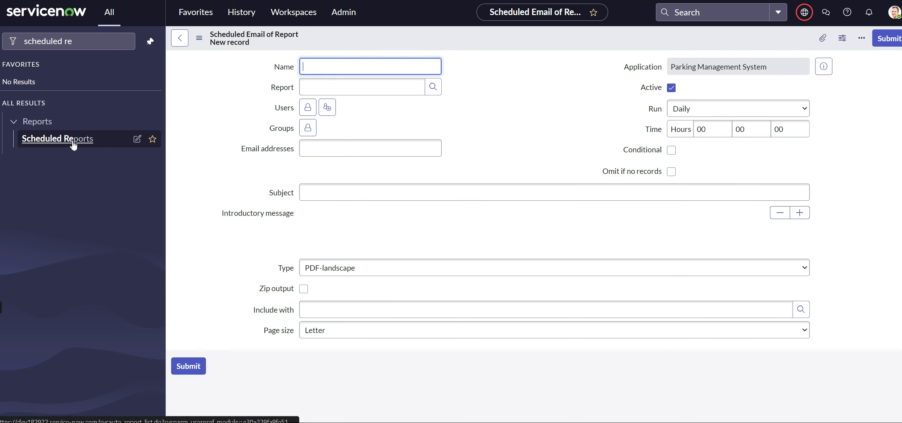
{"action": "left_click", "coordinate": [73, 143]}
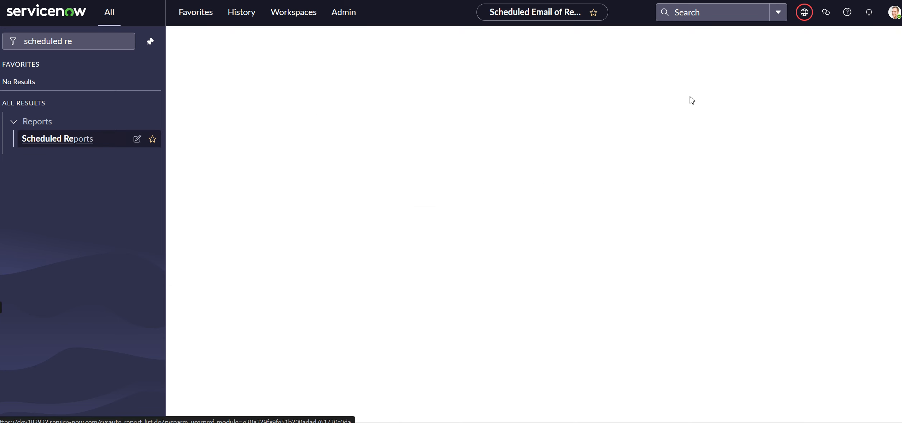
Step: Check the application scope and choose Weekly report of open incidents as the report of the new scheduled email
{"action": "left_click", "coordinate": [804, 13]}
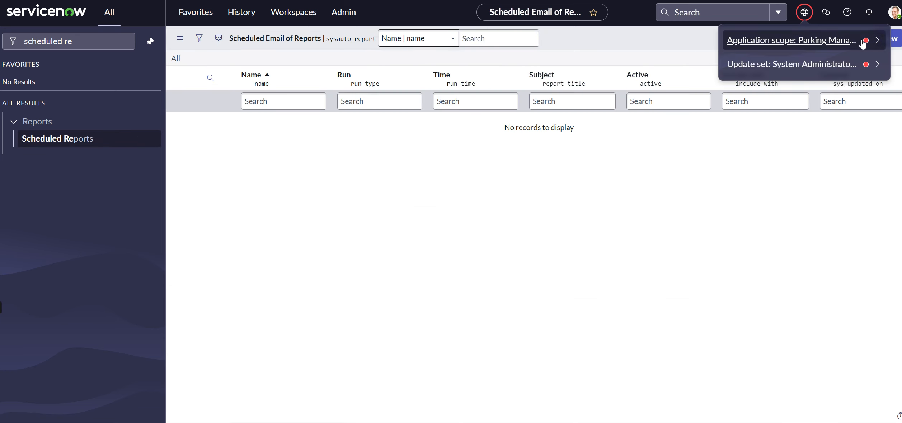
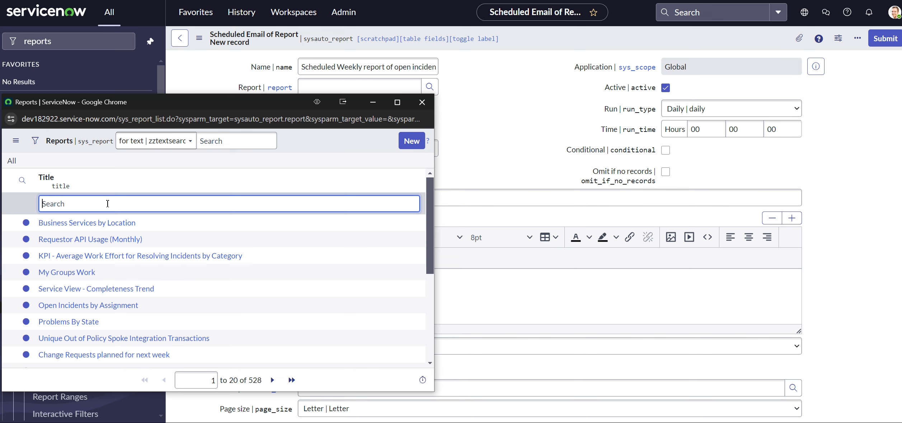
{"action": "key", "text": "Return"}
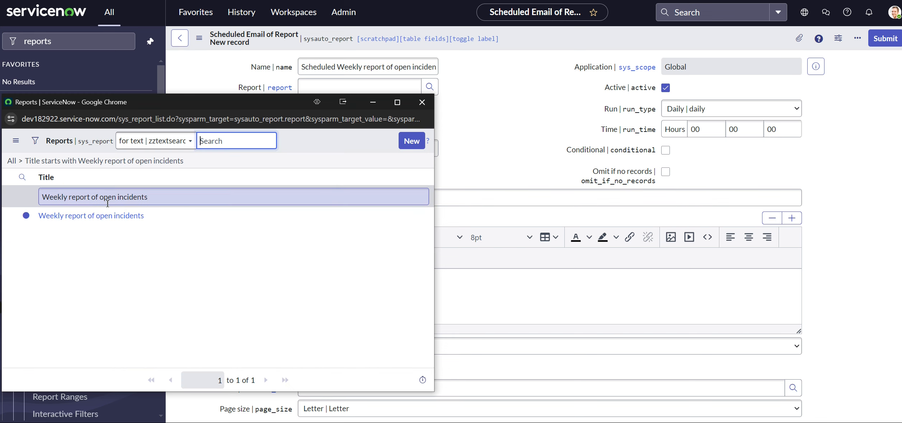
{"action": "left_click", "coordinate": [112, 217]}
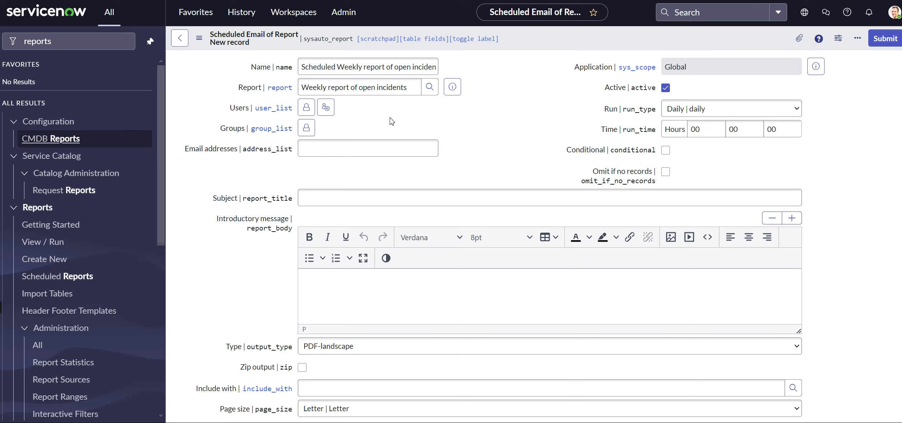
{"action": "left_click", "coordinate": [327, 108]}
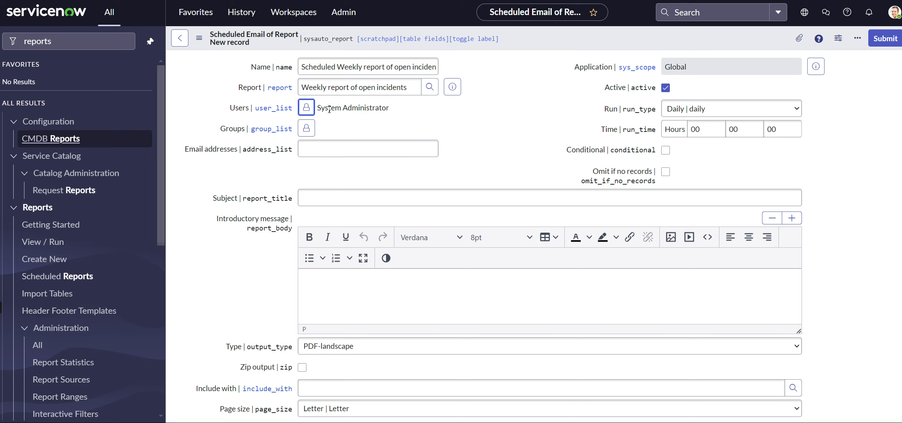
{"action": "left_click", "coordinate": [306, 108]}
{"action": "left_click", "coordinate": [345, 107]}
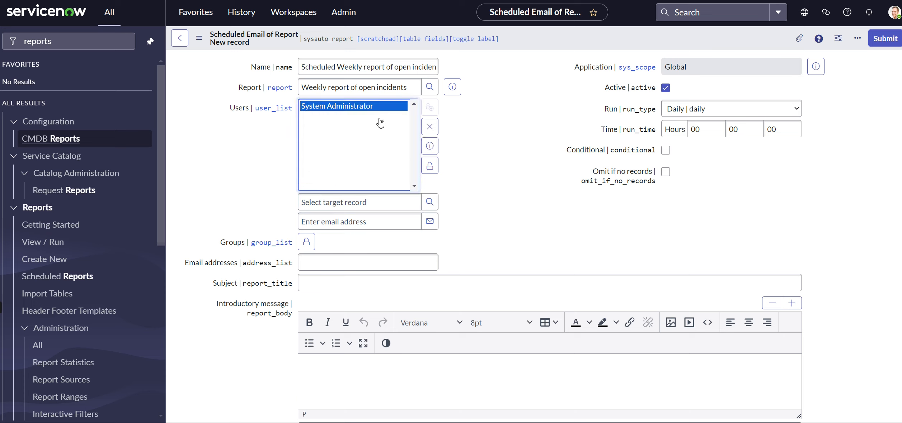
{"action": "left_click", "coordinate": [430, 127]}
Step: Add the two individual recipients to the scheduled email's users list and lock the list
{"action": "left_click", "coordinate": [375, 203]}
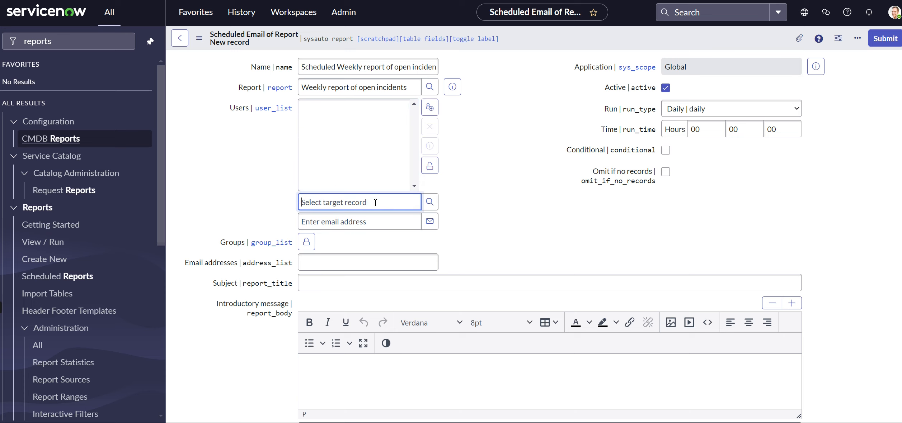
{"action": "type", "text": "beth"}
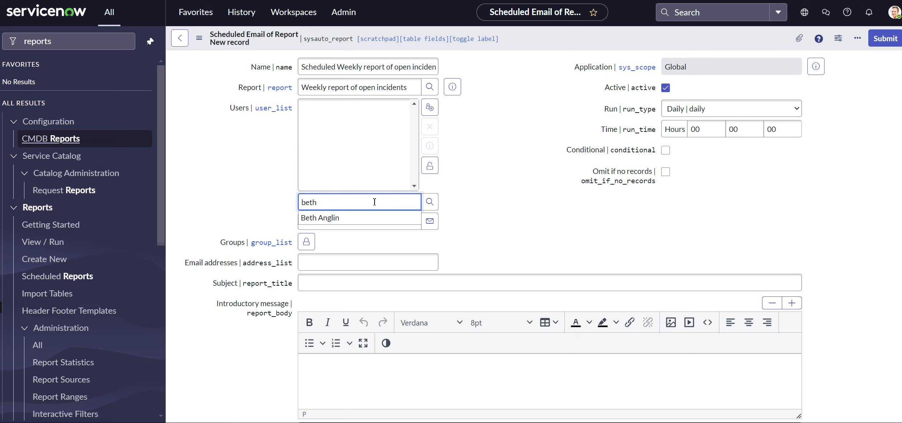
{"action": "left_click", "coordinate": [358, 222]}
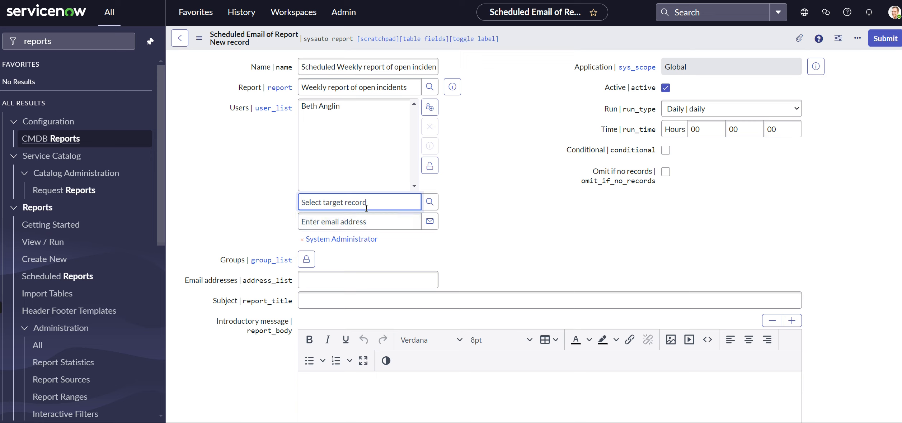
{"action": "type", "text": "abel"}
{"action": "left_click", "coordinate": [356, 219]}
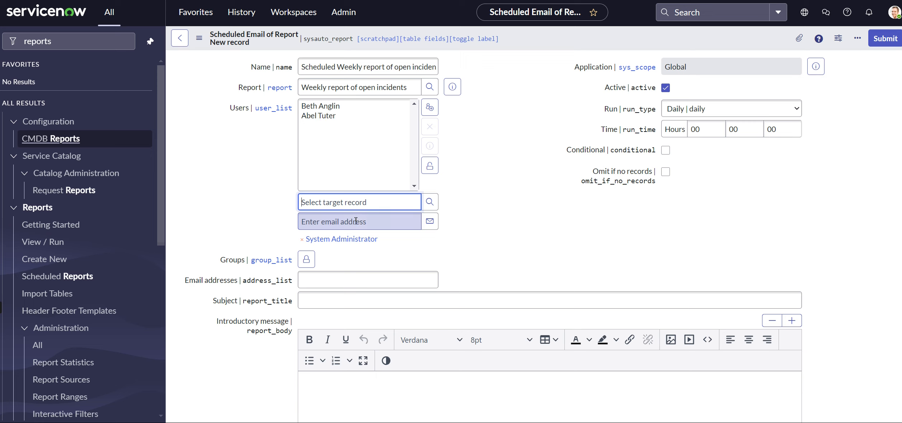
{"action": "left_click", "coordinate": [429, 170]}
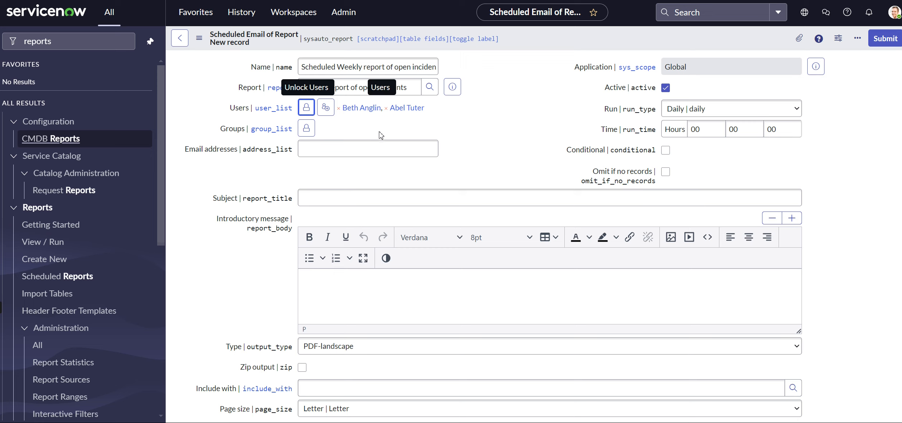
Step: Schedule the report email to run weekly with the run time hour set to 07
{"action": "left_click", "coordinate": [350, 146]}
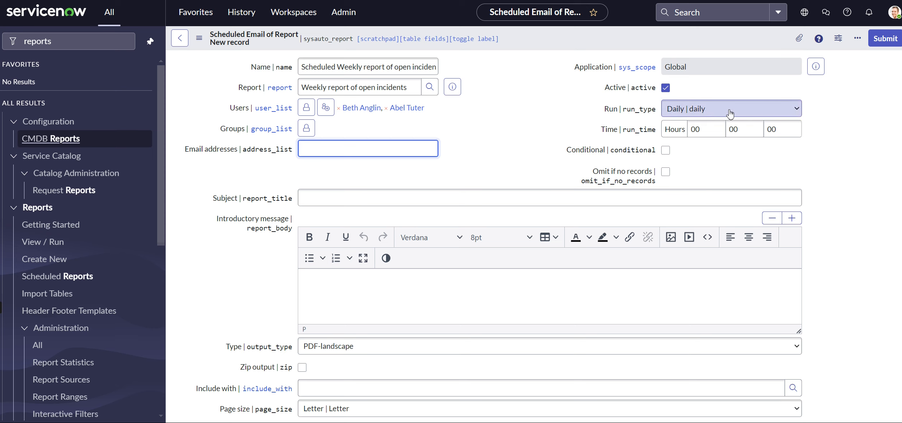
{"action": "left_click", "coordinate": [798, 109]}
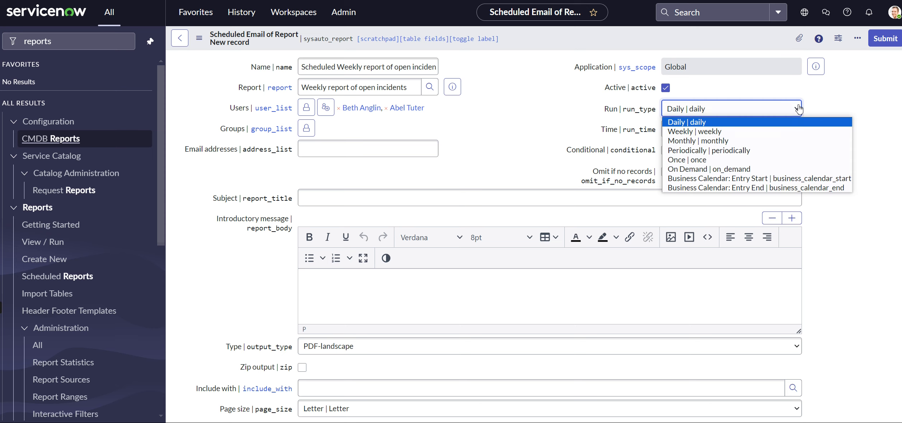
{"action": "left_click", "coordinate": [727, 132]}
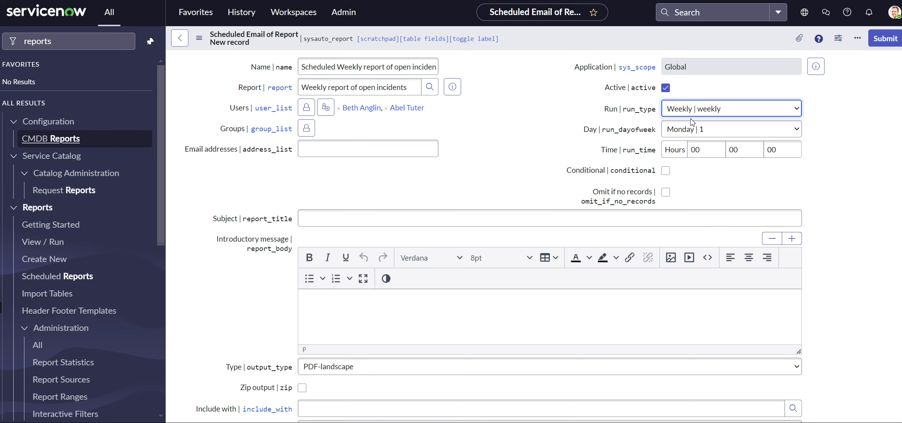
{"action": "left_click_drag", "start_coordinate": [709, 151], "coordinate": [683, 150]}
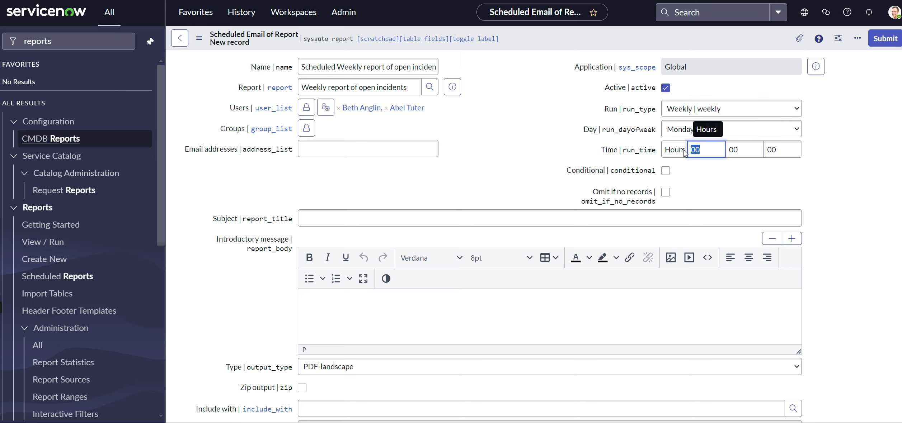
{"action": "type", "text": "07"}
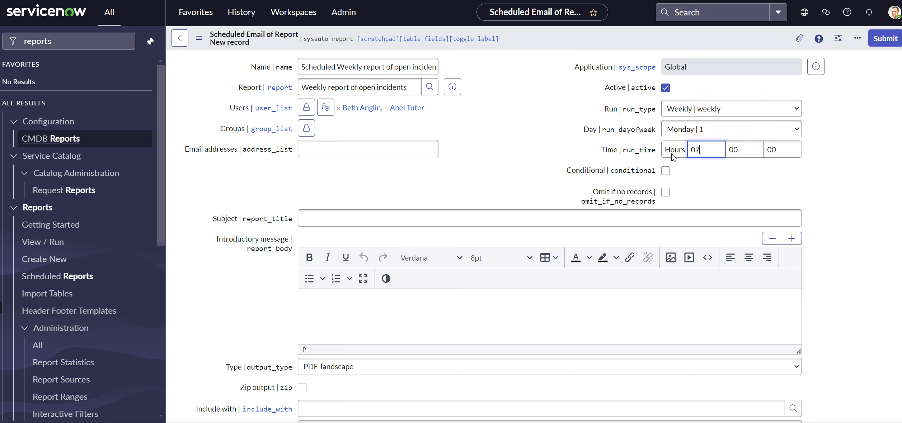
{"action": "left_click", "coordinate": [501, 122]}
Step: Enter the subject "Scheduled Report - Weekly report of open incidents" and the introductory message "Weekly report of open incidents"
{"action": "scroll", "coordinate": [507, 122], "scroll_direction": "down", "scroll_amount": 3}
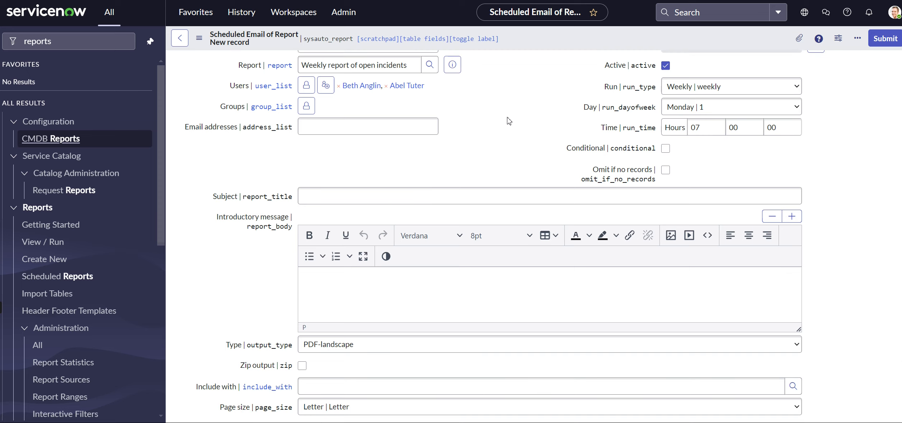
{"action": "left_click", "coordinate": [358, 133]}
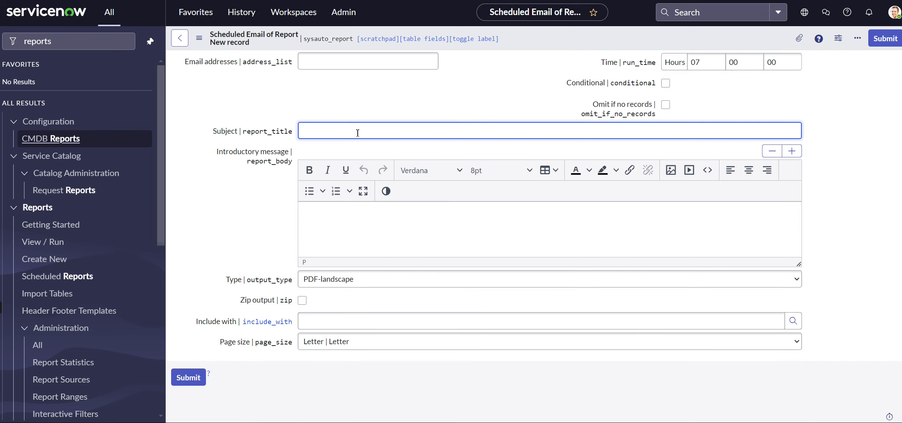
{"action": "type", "text": "Weekly report of open incidents"}
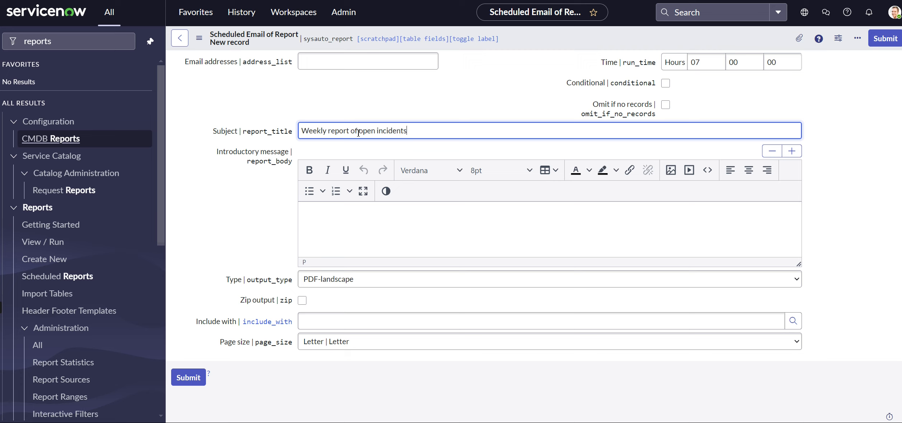
{"action": "type", "text": "Scheduled "}
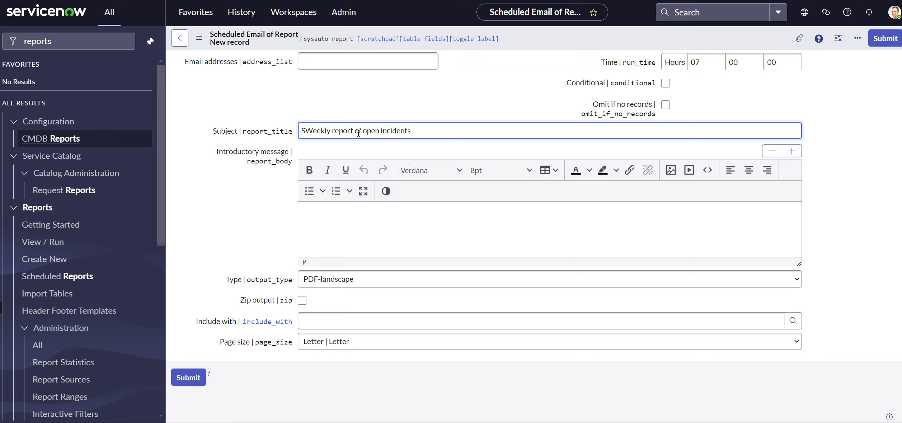
{"action": "type", "text": "Report "}
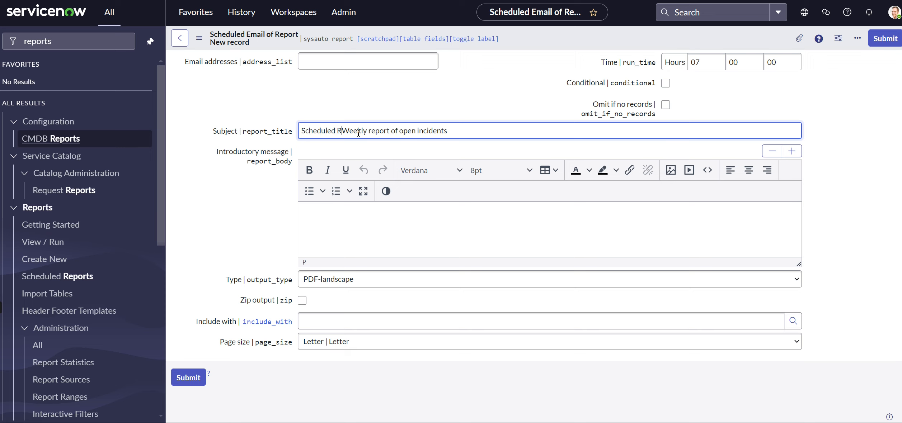
{"action": "type", "text": "-"}
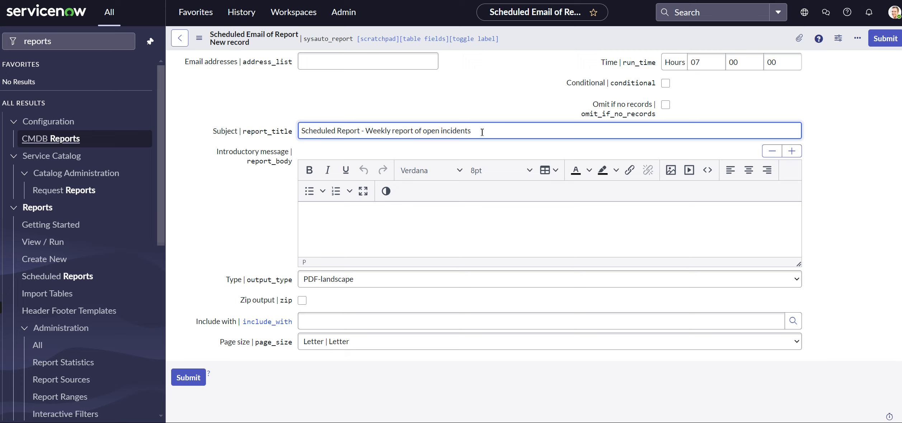
{"action": "left_click", "coordinate": [339, 222]}
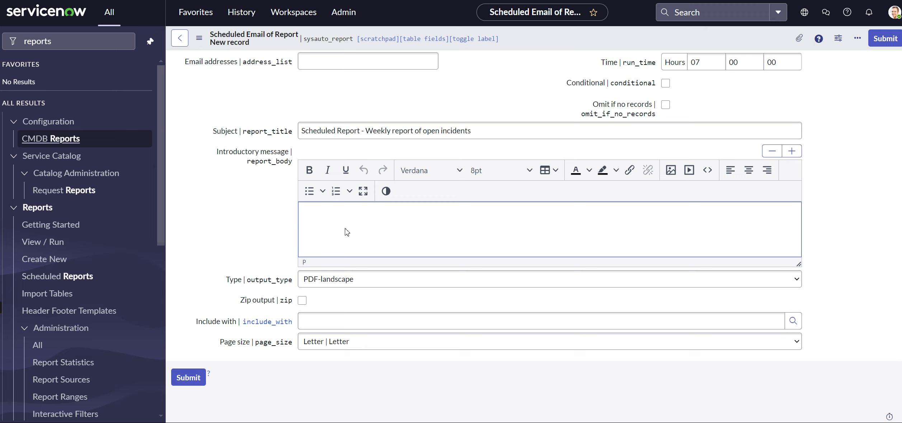
{"action": "type", "text": "Weekly report of open incidents"}
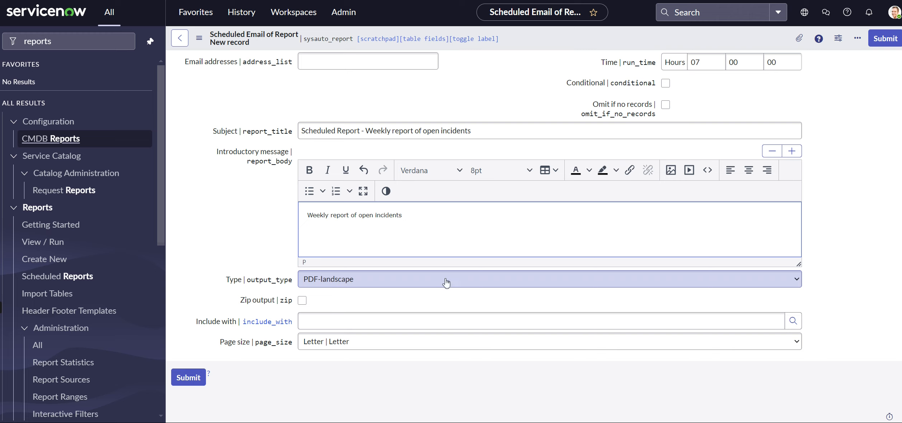
Step: Set the output type to Excel (.xlsx), keep the Letter page size and submit the scheduled email
{"action": "left_click", "coordinate": [797, 284]}
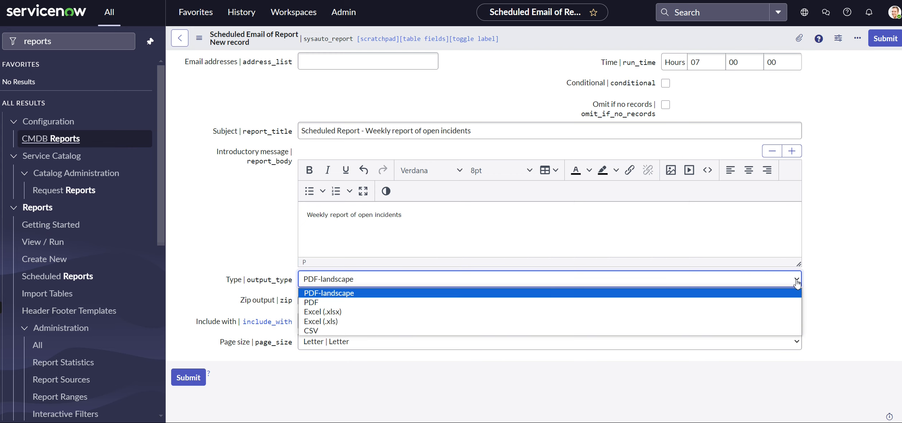
{"action": "left_click", "coordinate": [635, 315]}
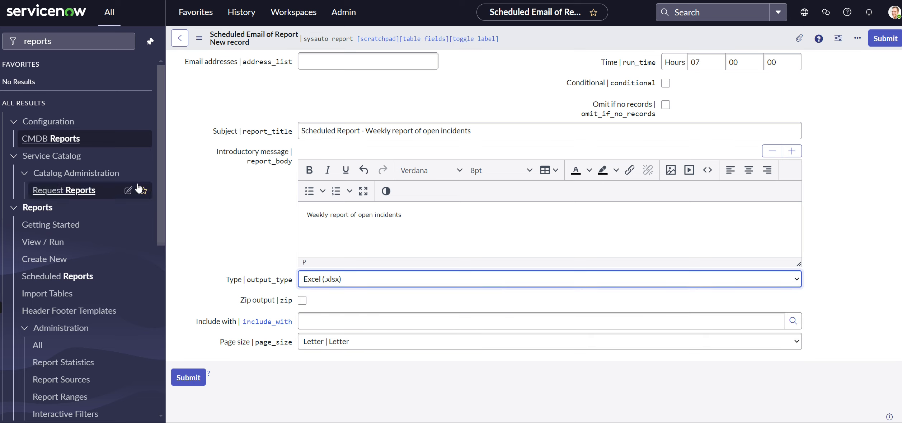
{"action": "left_click", "coordinate": [799, 342]}
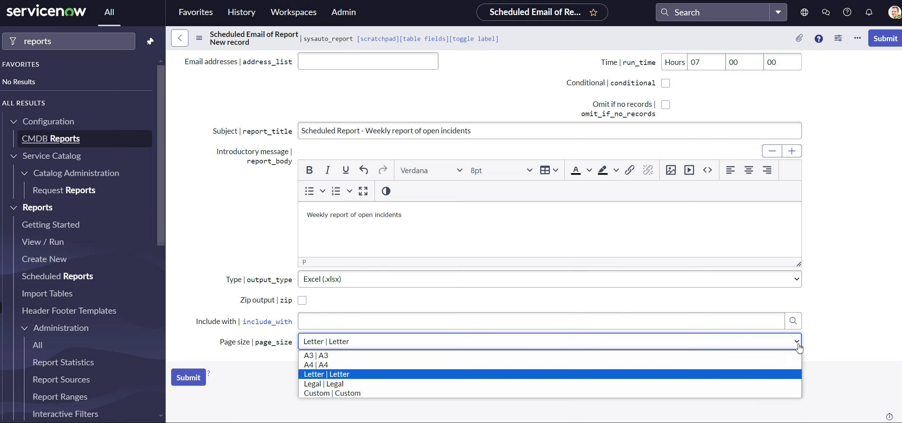
{"action": "left_click", "coordinate": [843, 317]}
{"action": "left_click", "coordinate": [241, 366]}
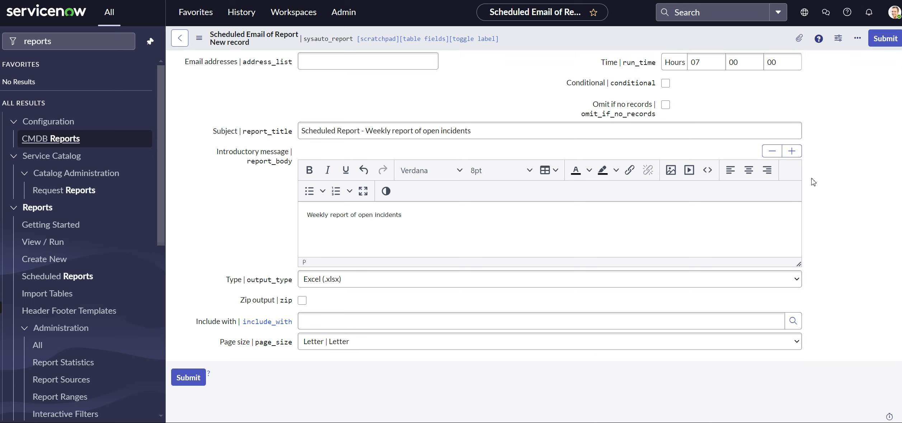
{"action": "left_click", "coordinate": [887, 40]}
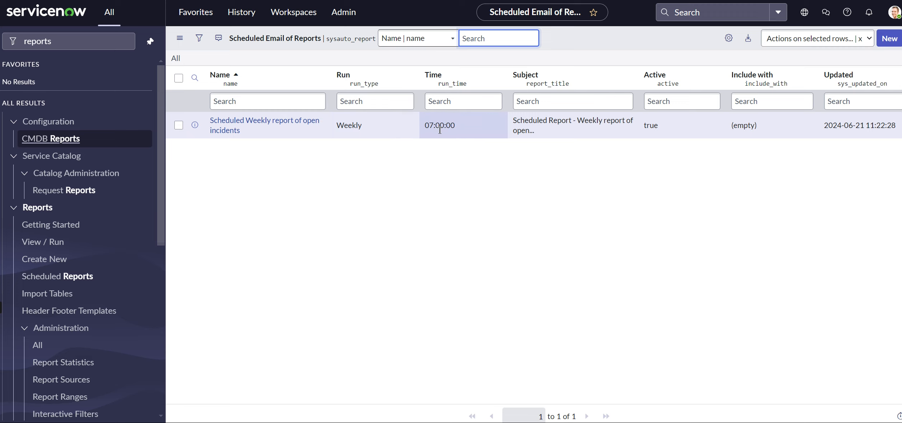
Step: Open the submitted scheduled weekly report record and execute it immediately
{"action": "left_click", "coordinate": [260, 124]}
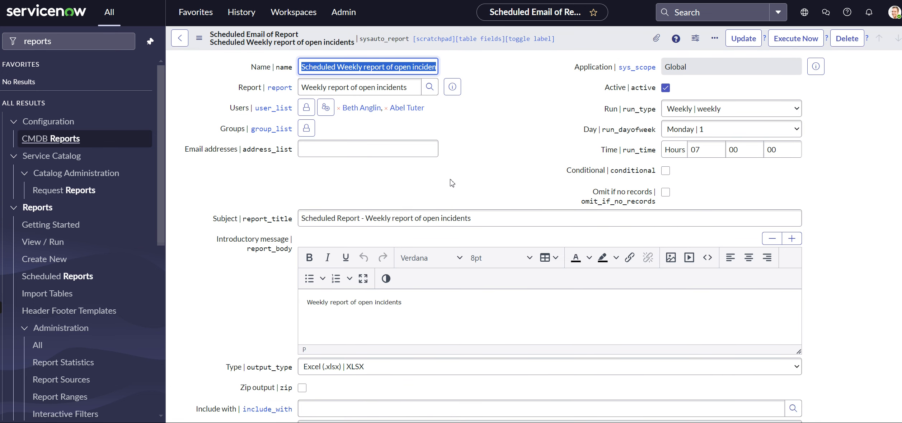
{"action": "left_click", "coordinate": [789, 41]}
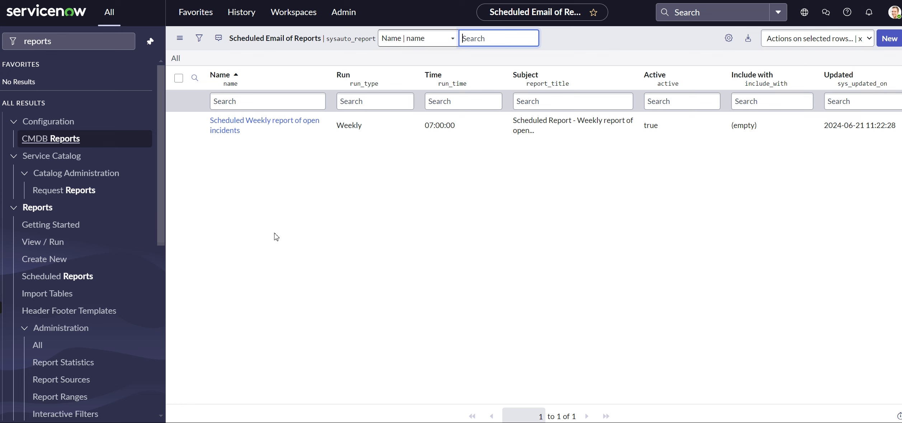
Step: Reopen the scheduled report record and check the email address on the second recipient's user record
{"action": "left_click", "coordinate": [262, 126]}
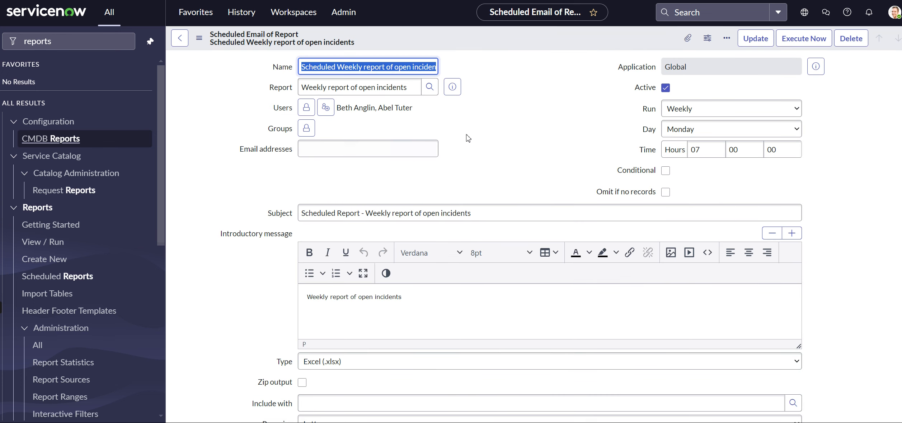
{"action": "left_click", "coordinate": [411, 108]}
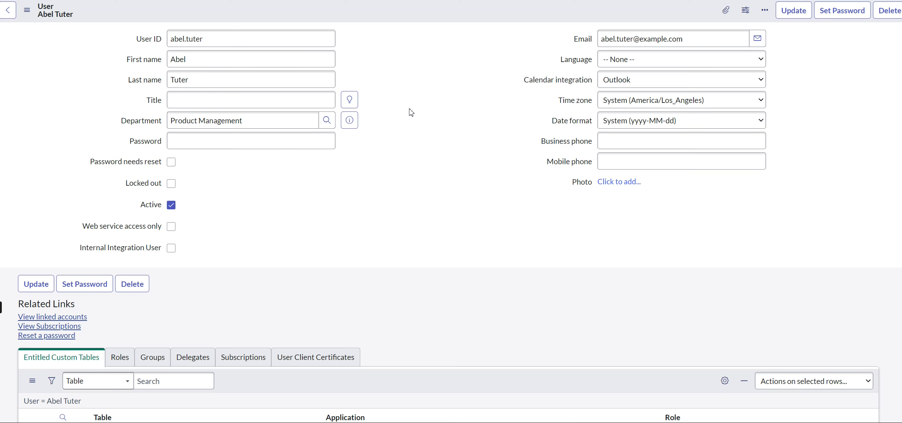
{"action": "left_click_drag", "start_coordinate": [692, 42], "coordinate": [602, 39]}
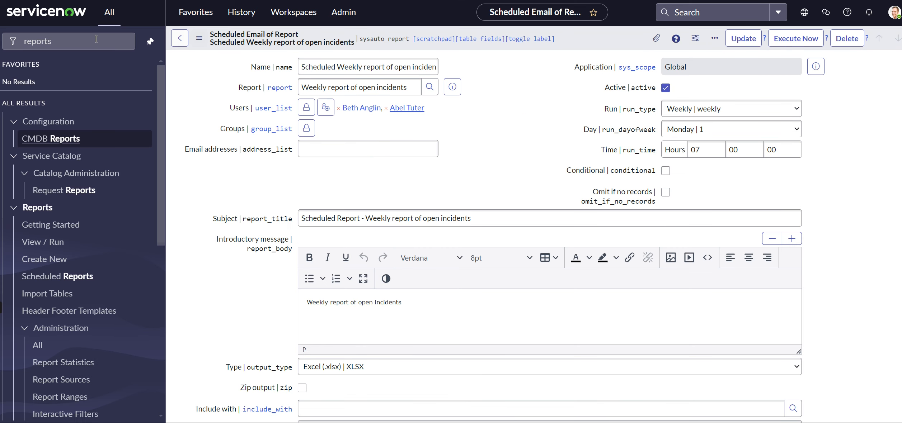
Step: Find the system mailbox modules with the filter "mailbox" and open the list of sent outbound emails
{"action": "left_click", "coordinate": [104, 44]}
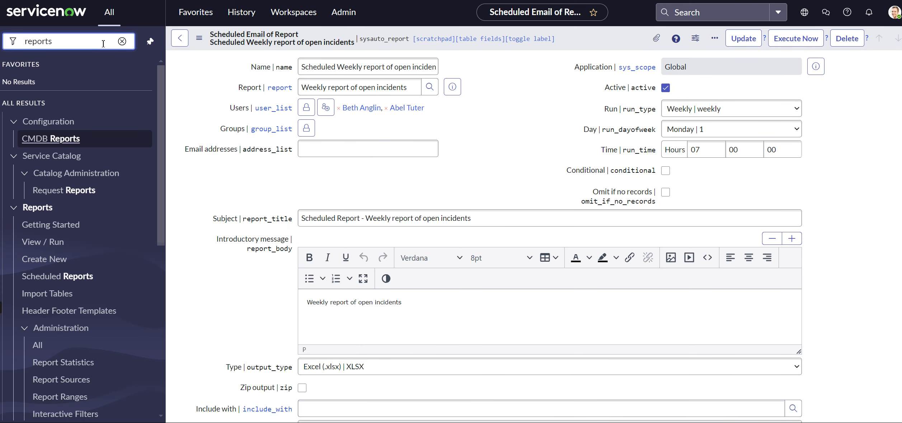
{"action": "left_click", "coordinate": [122, 41]}
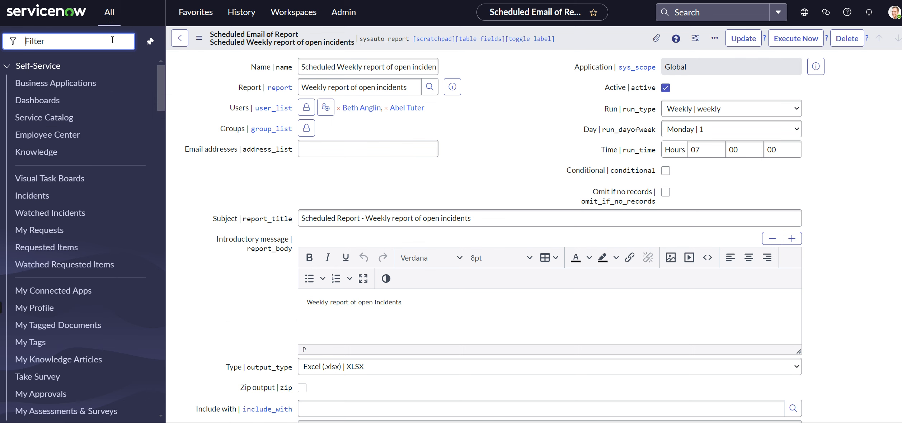
{"action": "type", "text": "mail"}
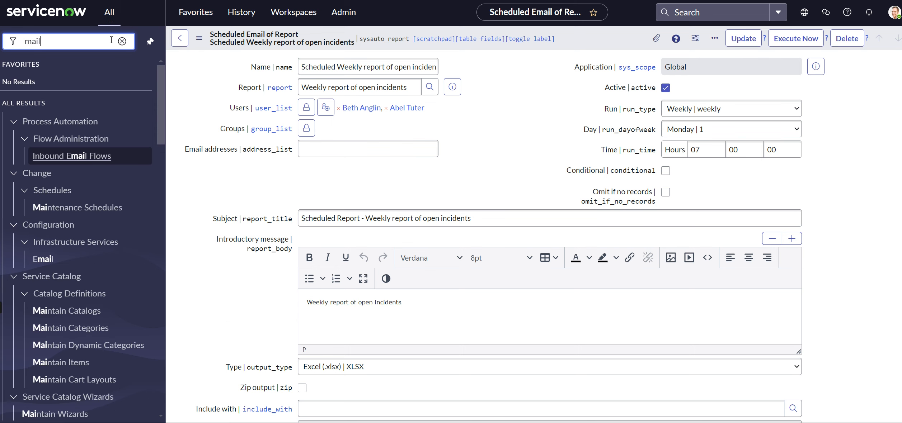
{"action": "type", "text": "box"}
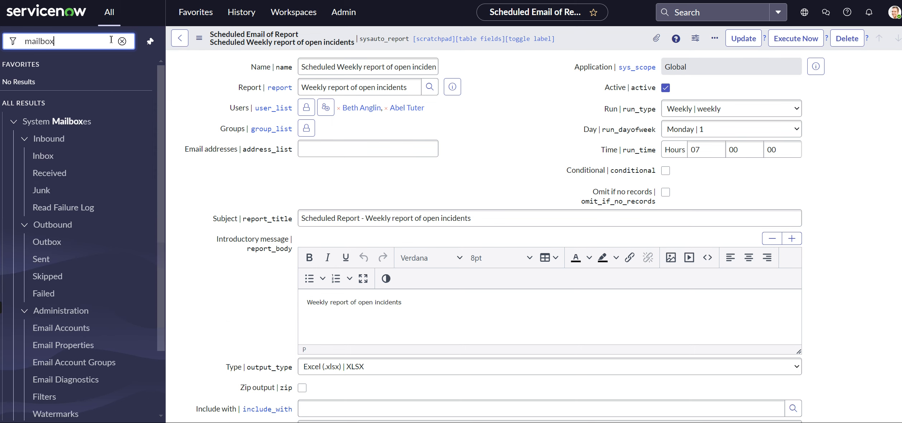
{"action": "left_click", "coordinate": [43, 264]}
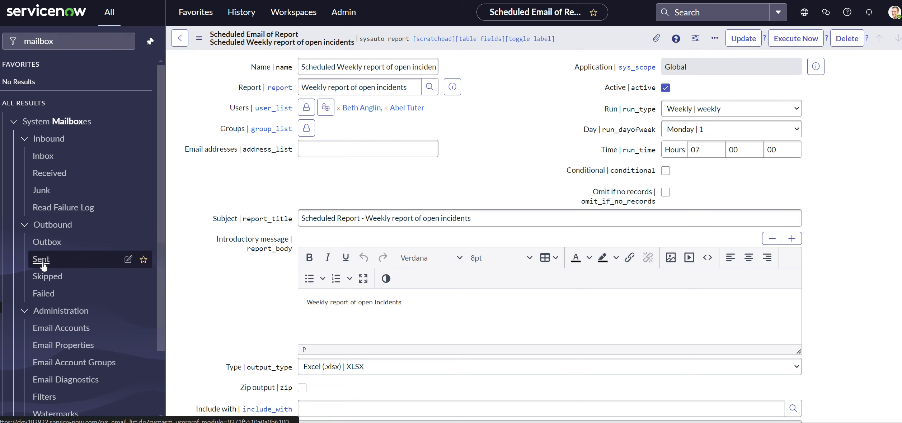
Step: Search today's sent emails by recipient, using the second report recipient's email address
{"action": "left_click", "coordinate": [454, 98]}
{"action": "type", "text": "abel.tuter@example.com"}
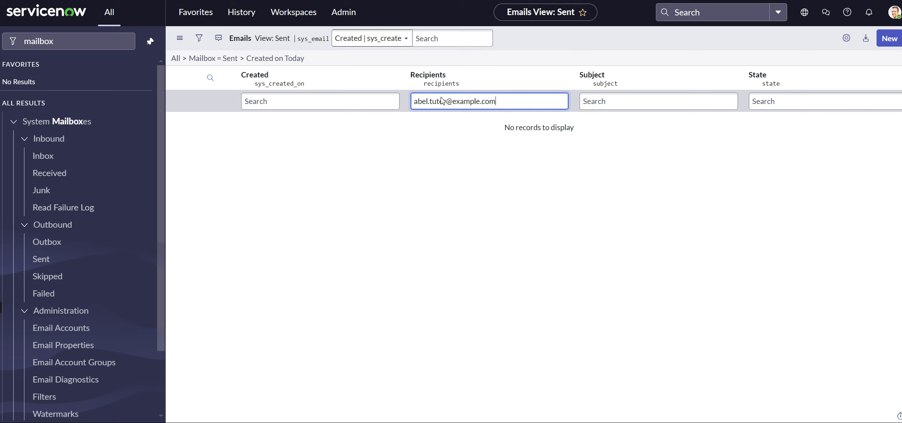
{"action": "key", "text": "Return"}
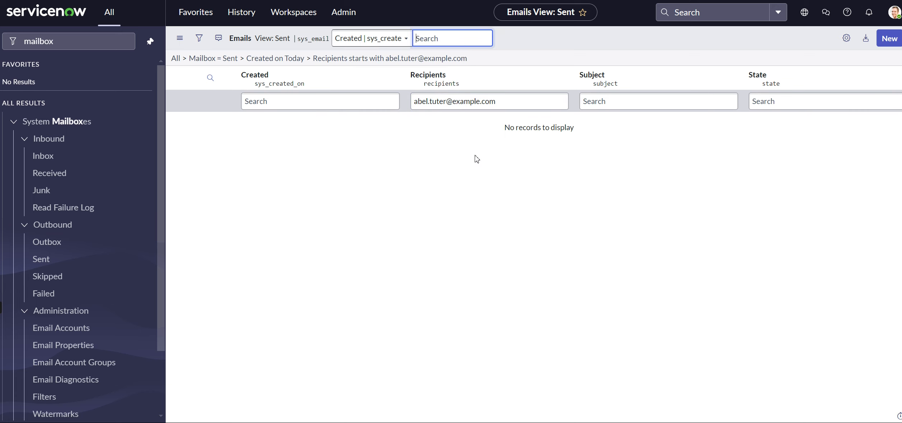